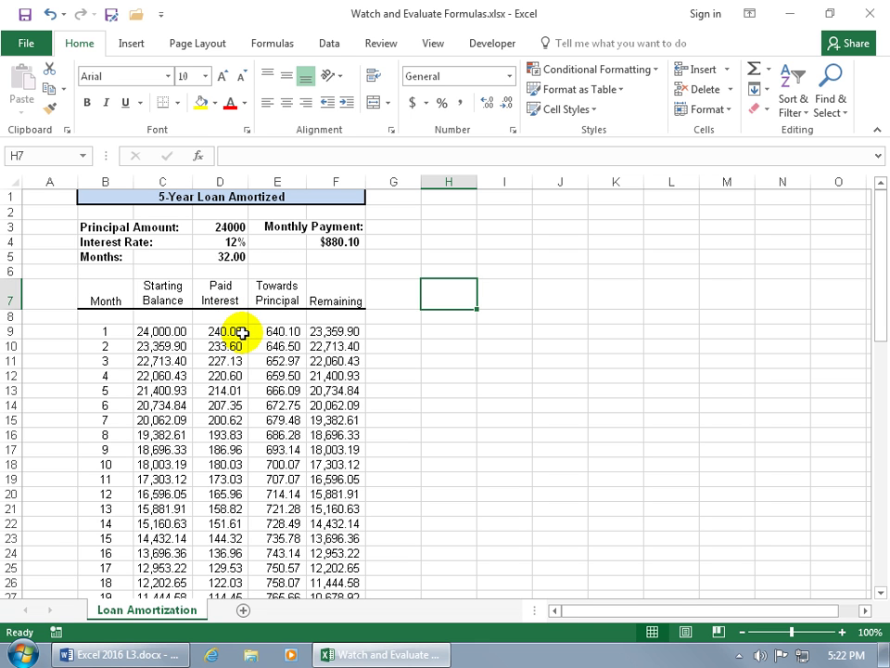
- Review the loan schedule through its Totals row and inspect the formula for total paid interest in D70
scroll(239, 378, "down", 2)
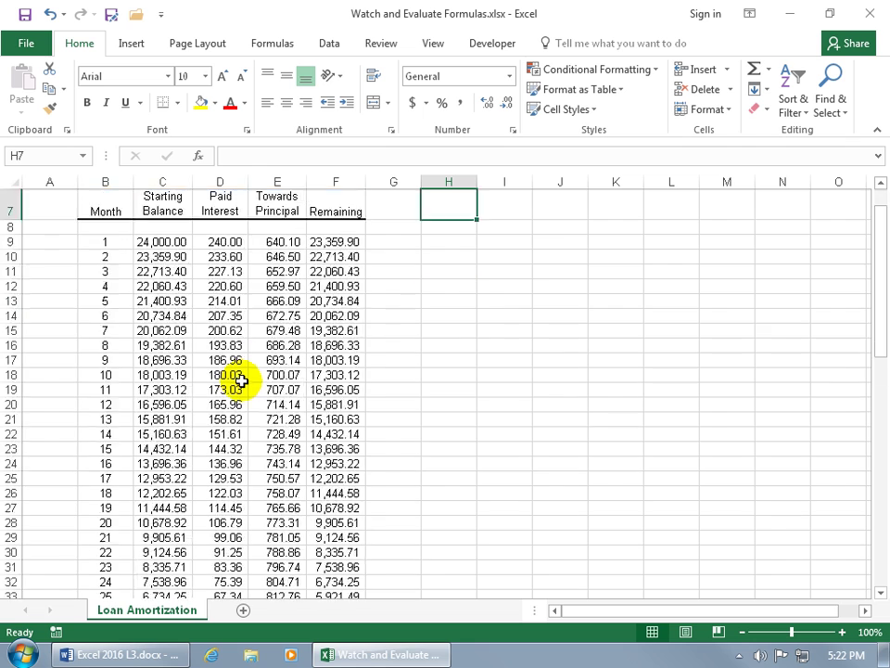
scroll(239, 378, "down", 15)
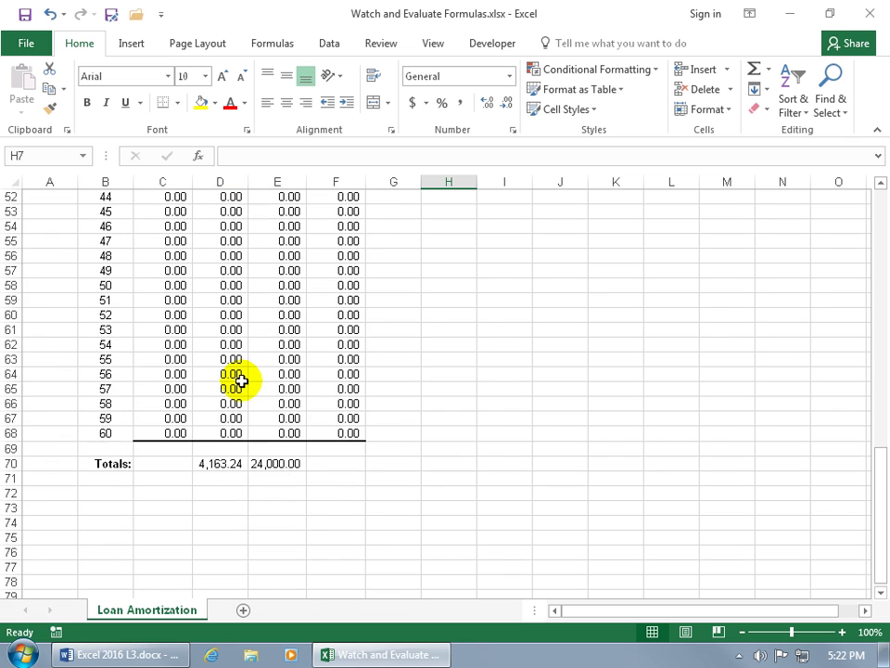
scroll(239, 378, "down", 1)
left_click(224, 419)
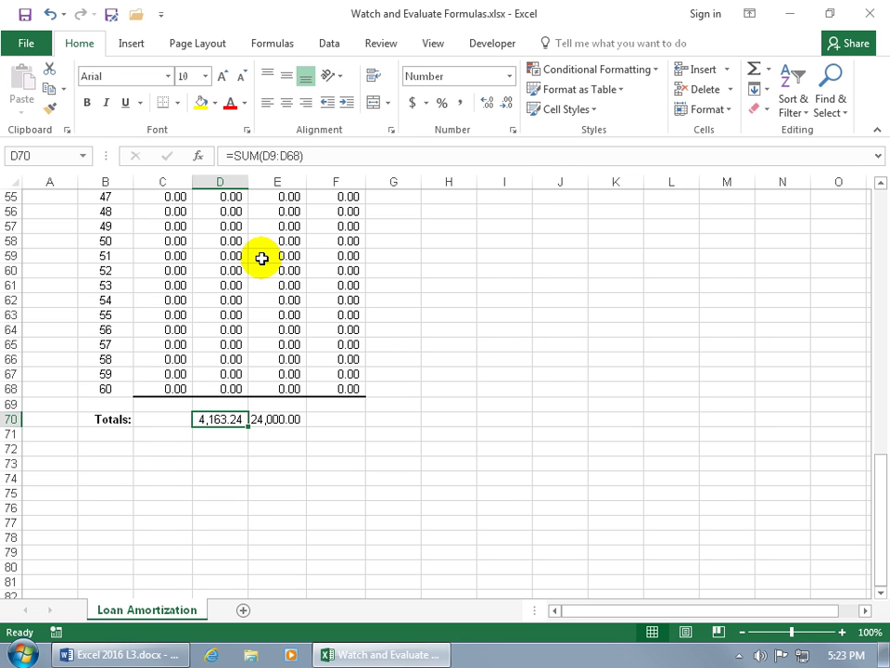
- Set the loan's Months value in D5 to 30 and check the Totals row of the schedule
scroll(261, 259, "up", 18)
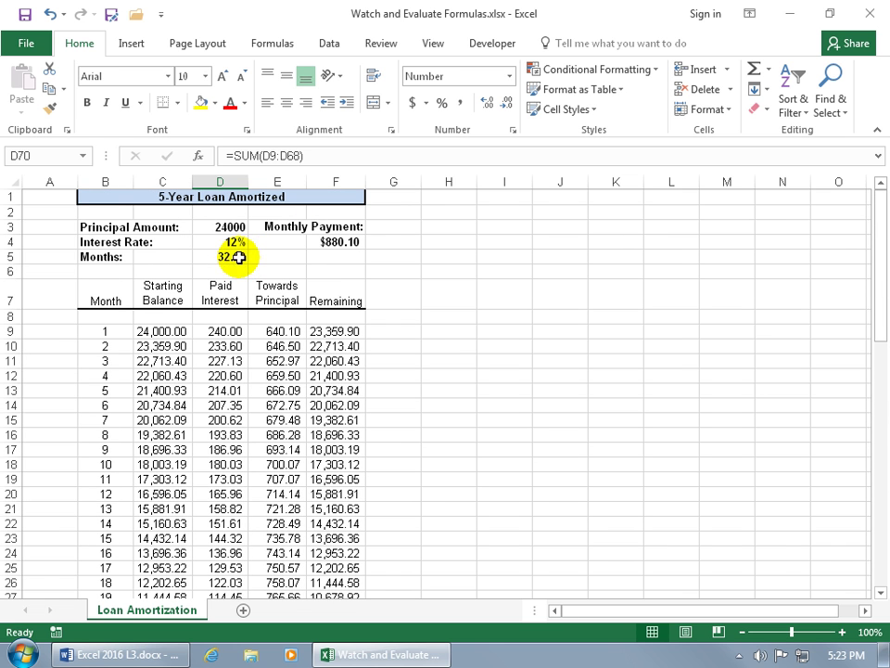
left_click(236, 256)
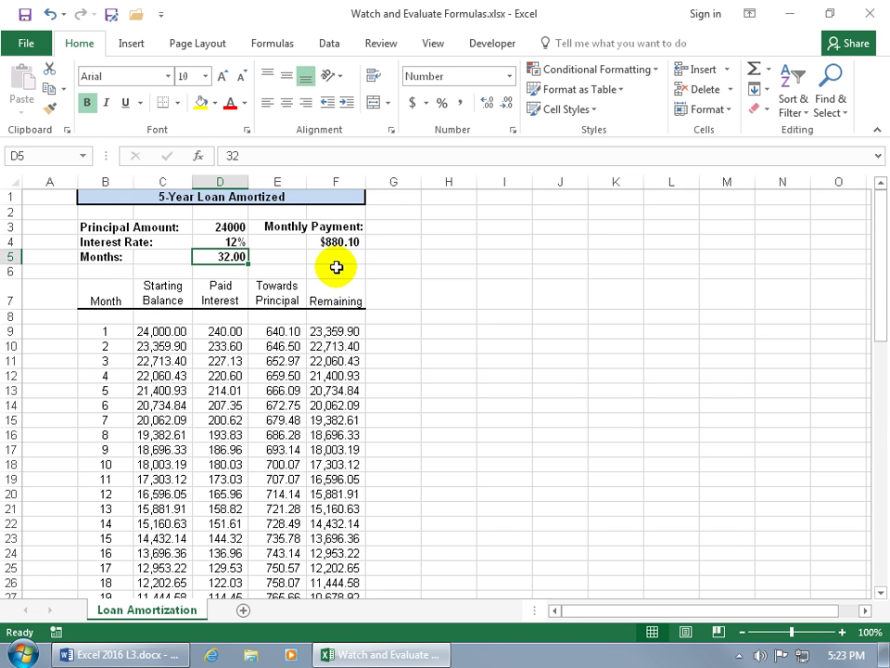
type("30")
key("Return")
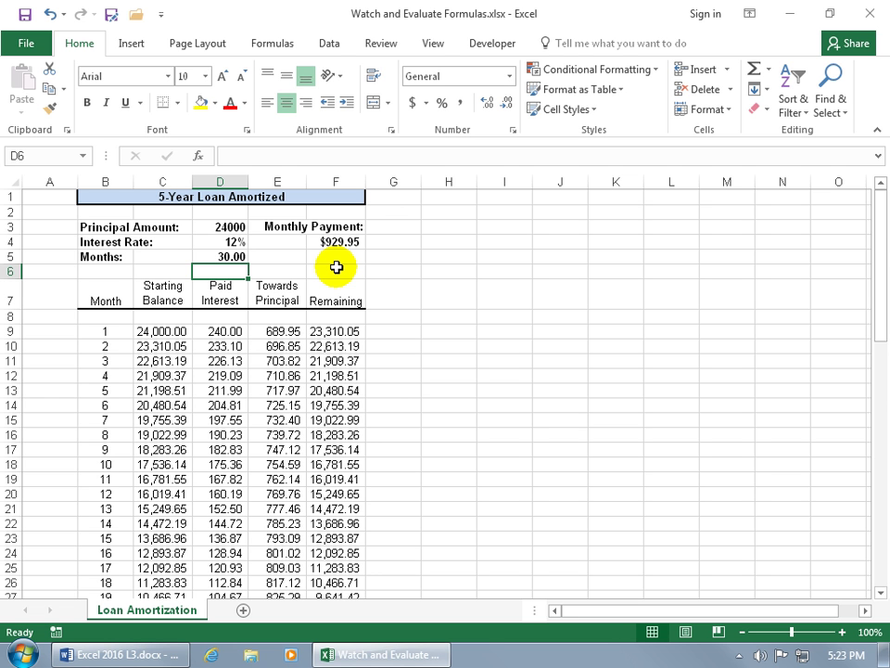
scroll(299, 332, "down", 12)
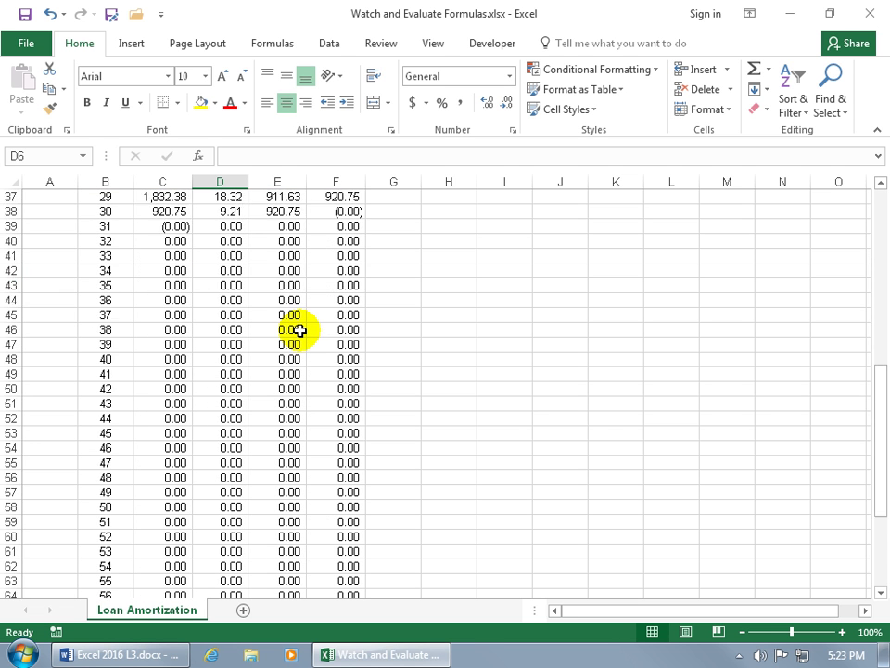
scroll(299, 330, "down", 6)
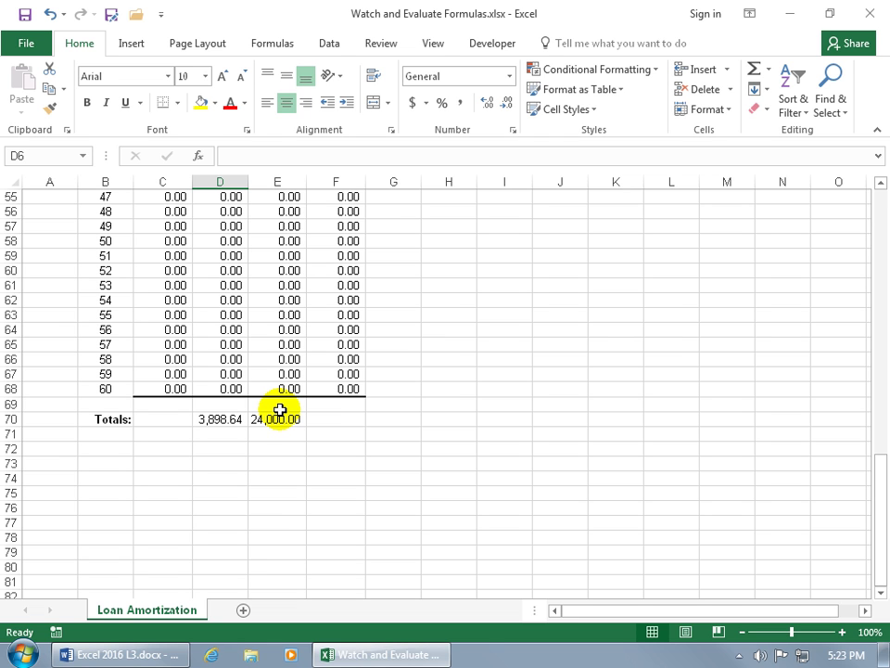
- Open the Watch Window clear of the loan table and add a watch on the total paid interest in D70
left_click(273, 44)
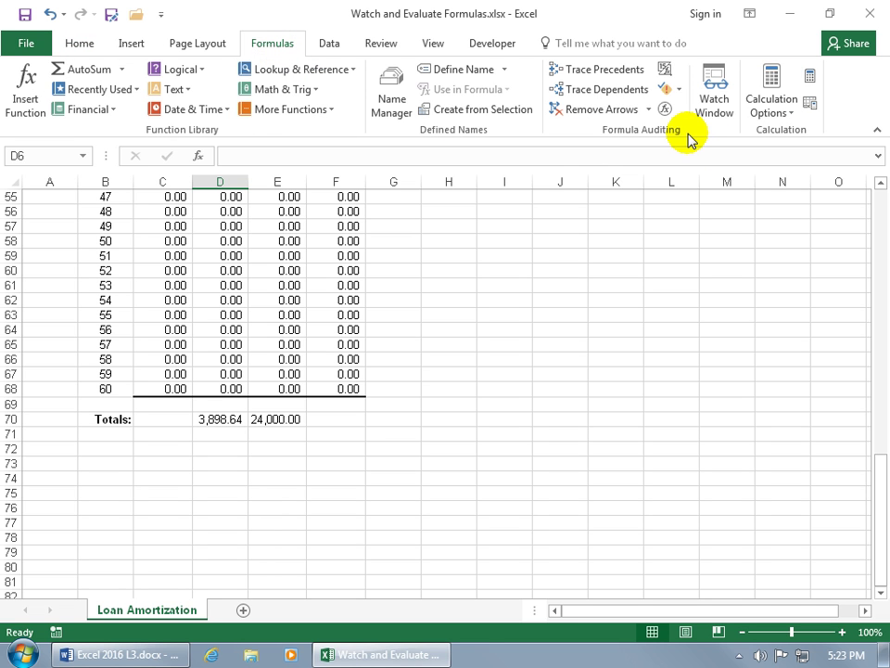
left_click(720, 111)
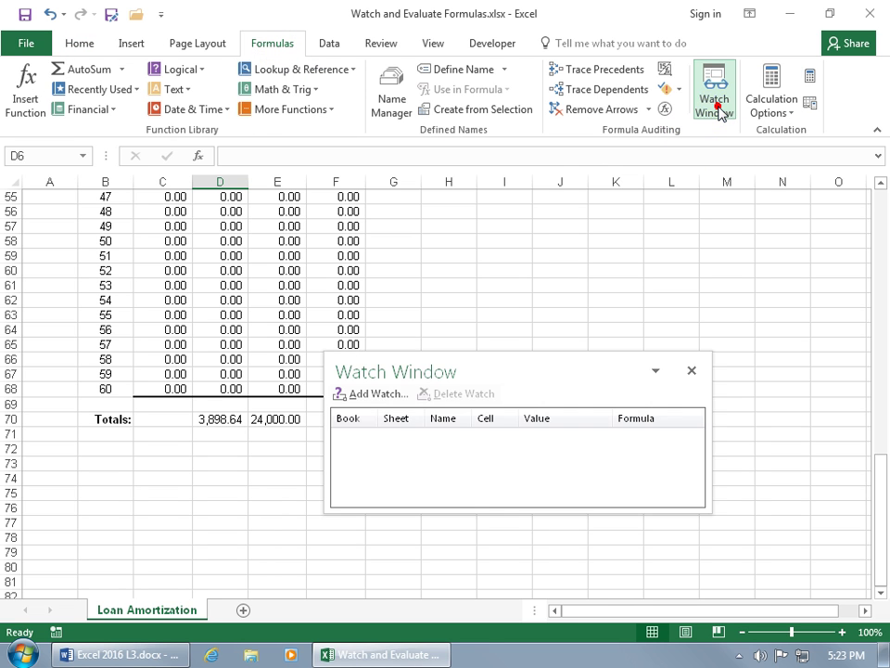
left_click(506, 376)
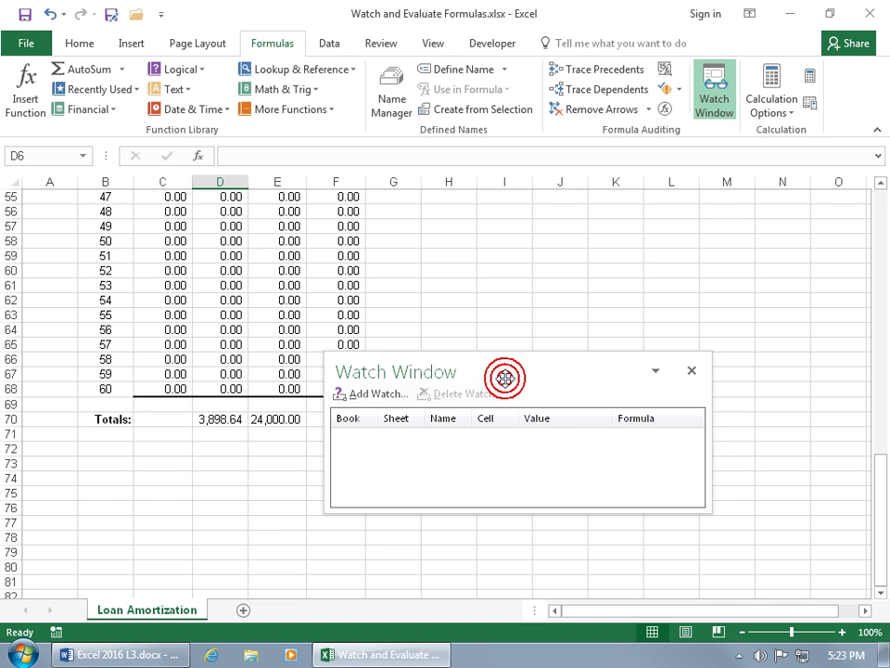
left_click_drag(505, 378, 595, 318)
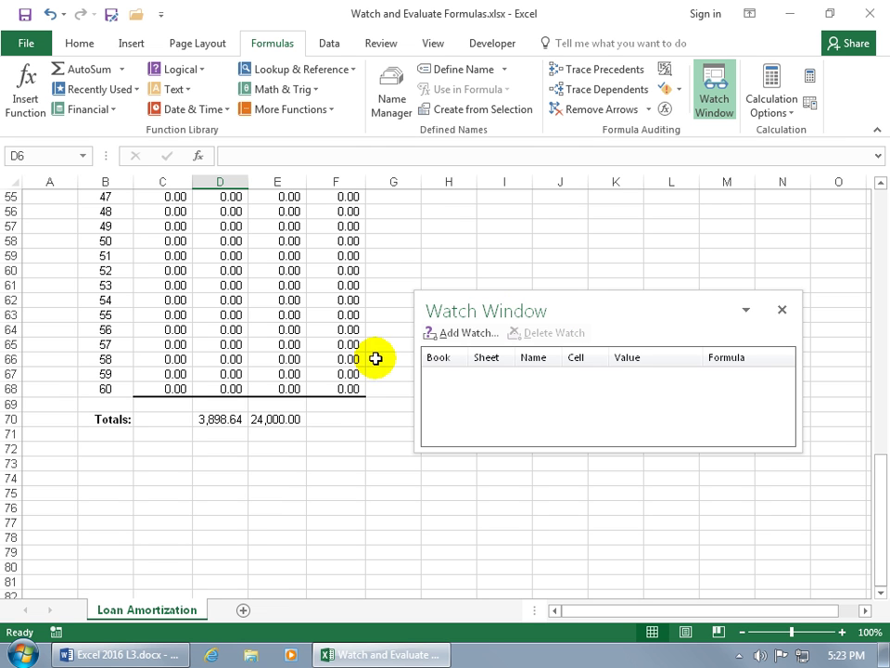
left_click(224, 420)
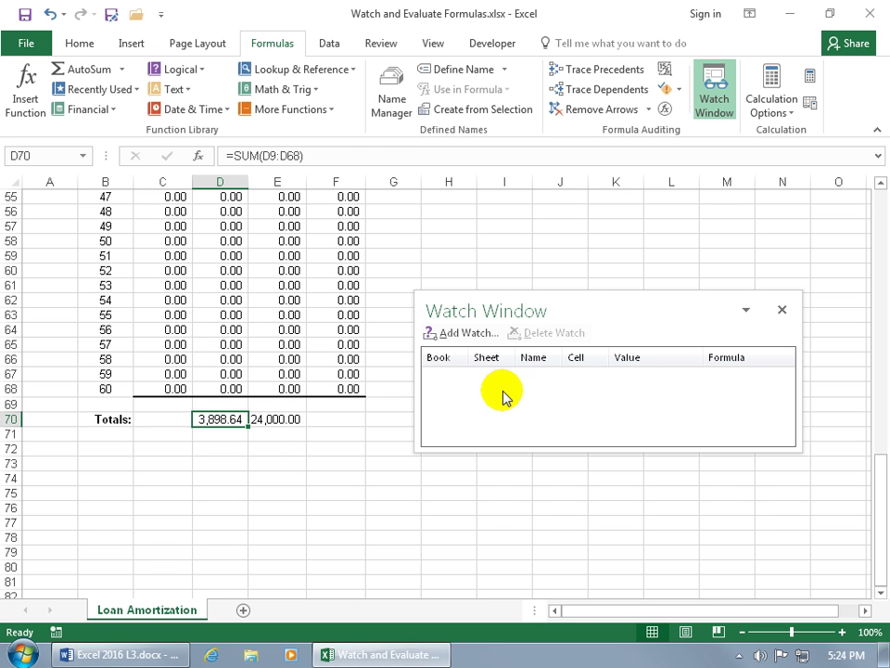
left_click(468, 336)
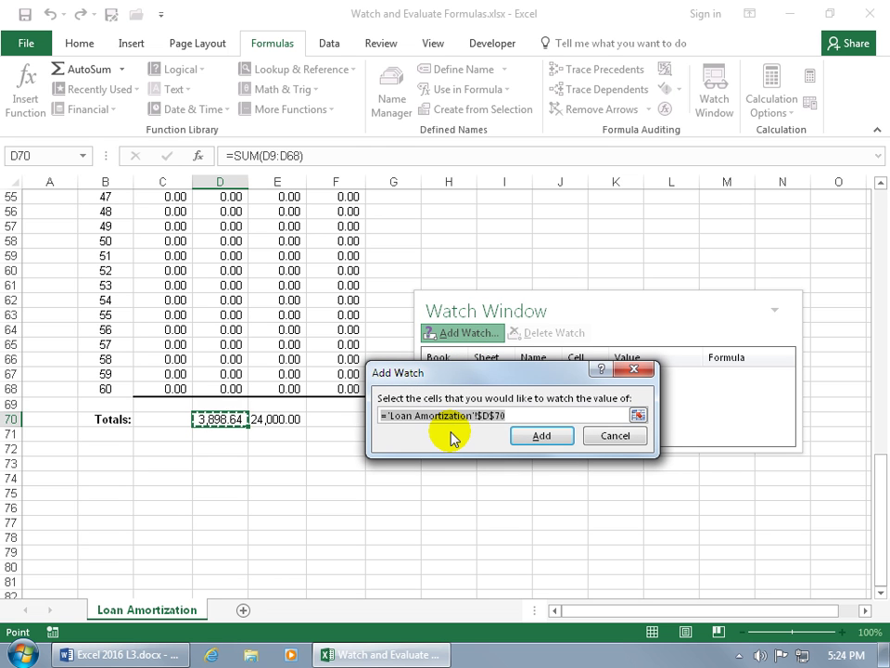
left_click(540, 437)
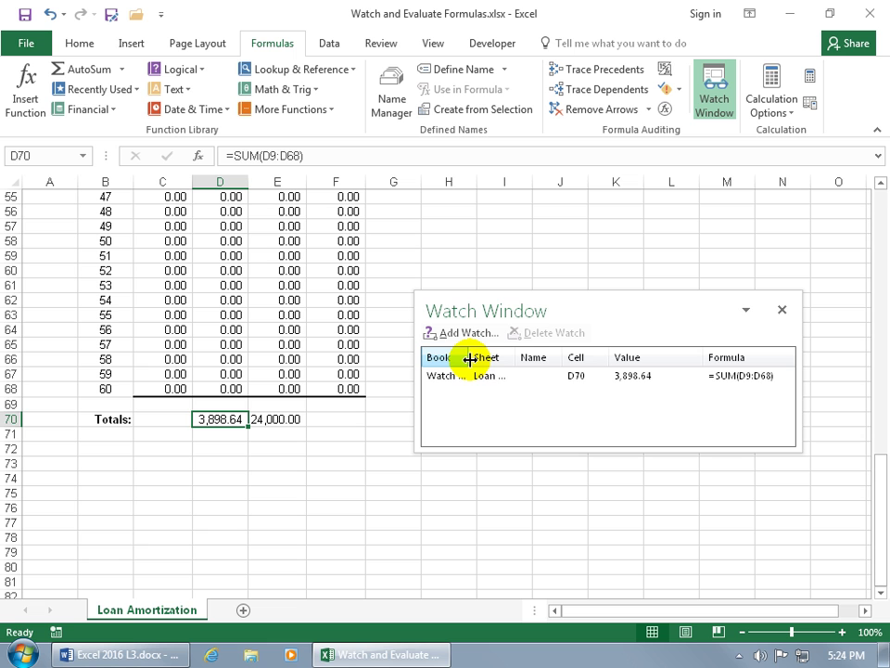
- Adjust the Book and Sheet column widths in the Watch Window to show the full sheet name, and view the watched formula
left_click_drag(470, 359, 506, 359)
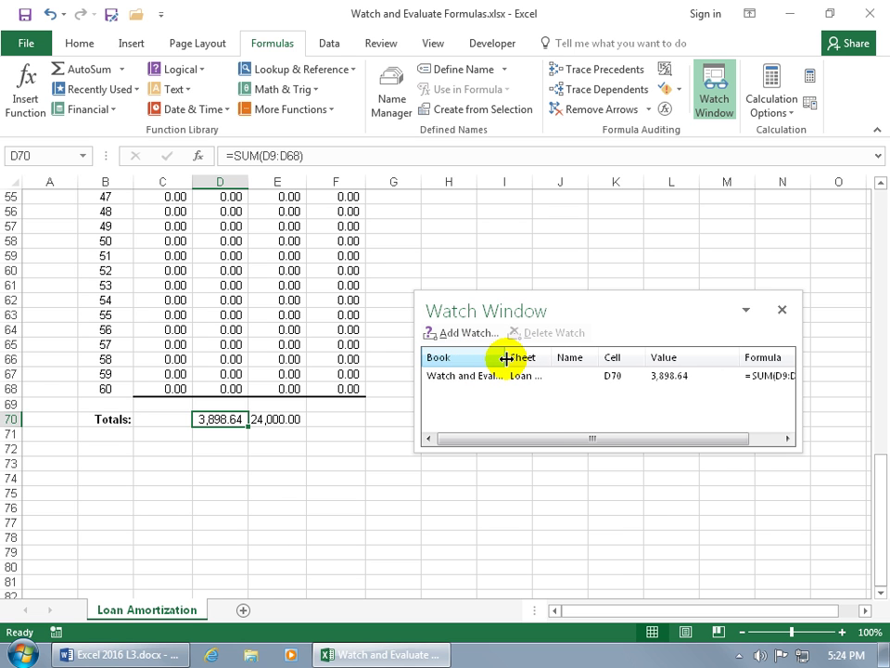
double_click(506, 359)
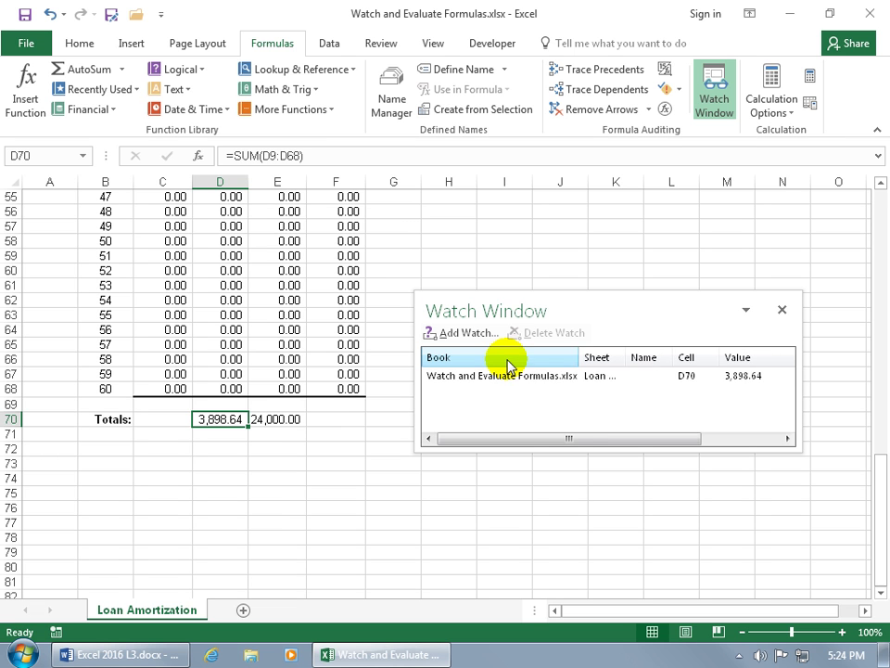
mouse_move(576, 360)
left_mouse_down()
mouse_move(496, 364)
mouse_move(590, 363)
left_mouse_up()
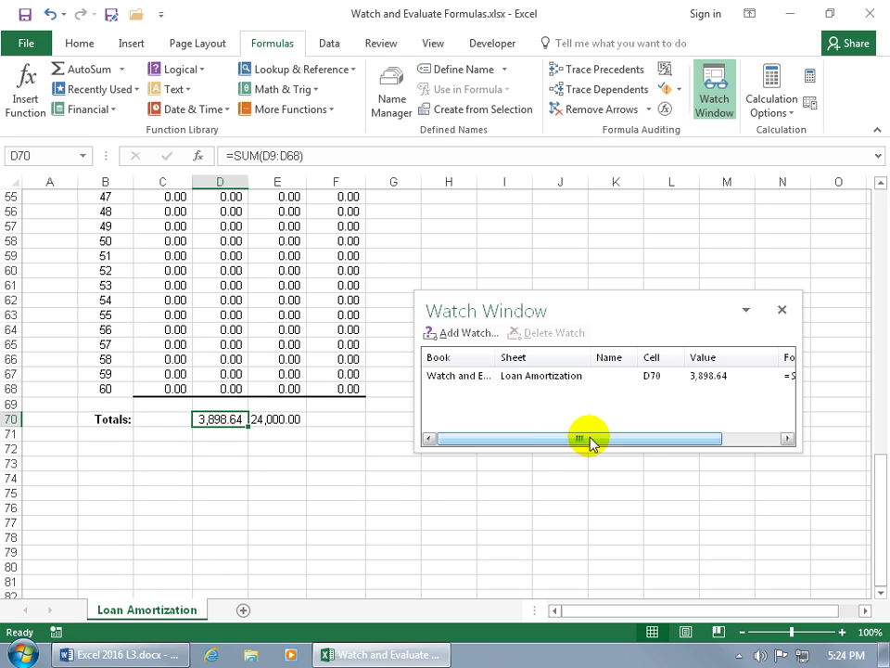
left_click_drag(656, 440, 721, 445)
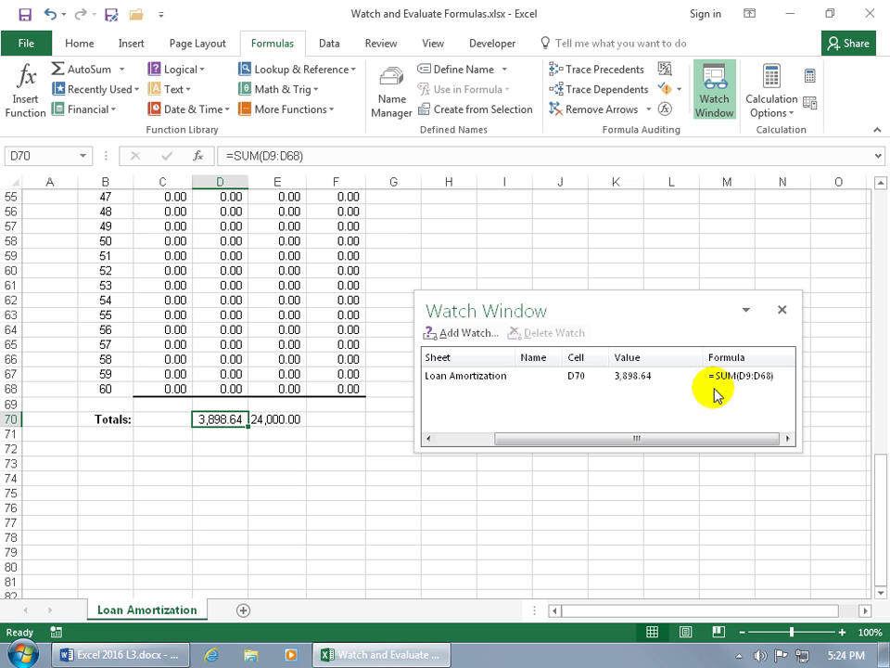
- Set the loan's Months value in D5 to 40 and jump to the watched cell D70 from its watch entry
left_click(359, 345)
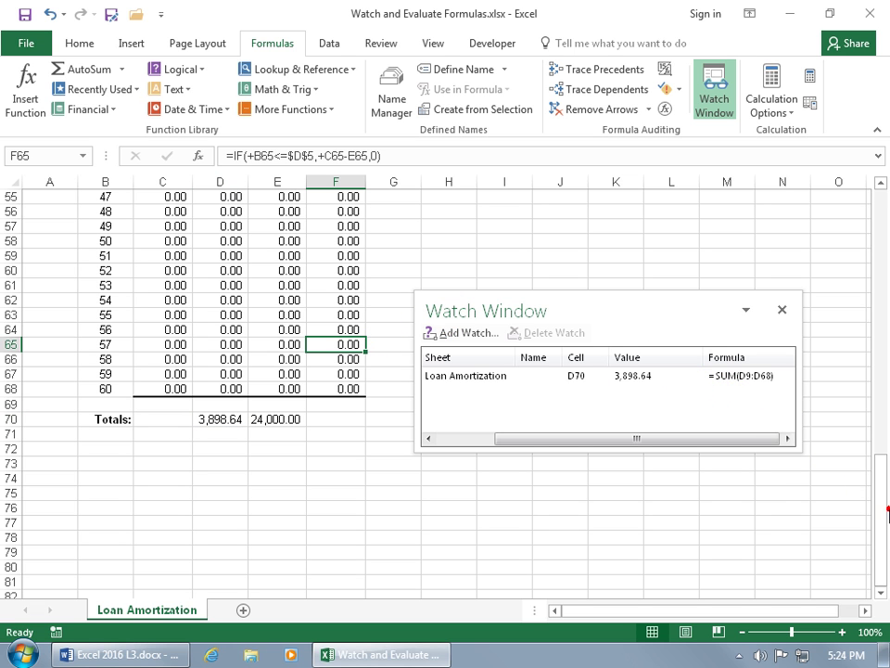
left_click_drag(884, 489, 876, 222)
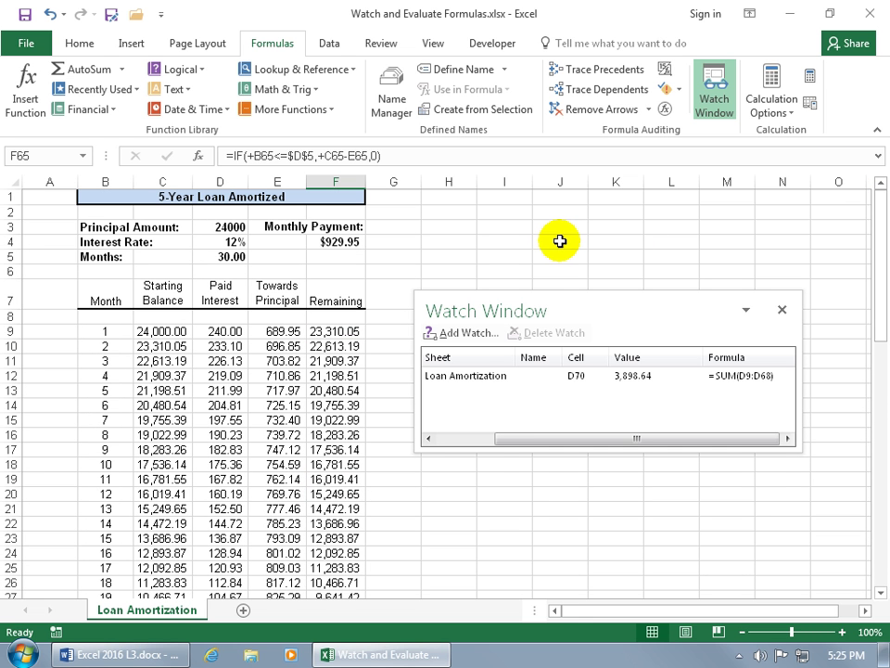
left_click(234, 256)
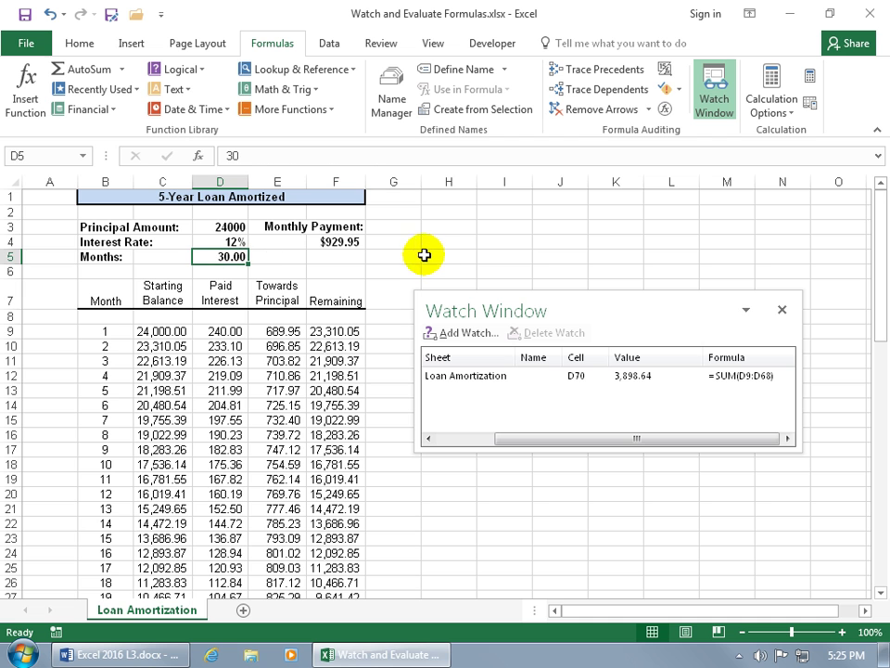
type("40")
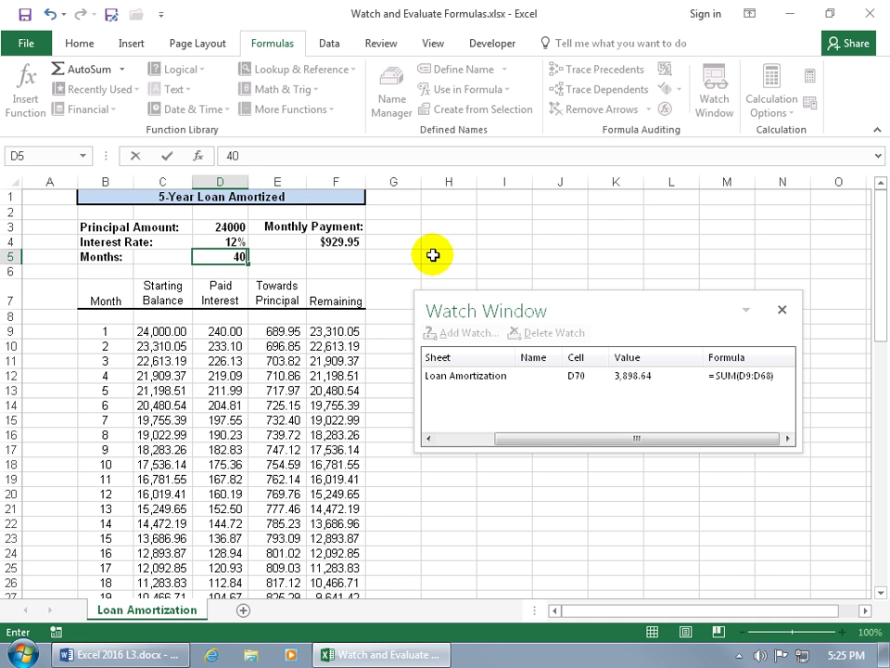
key("Return")
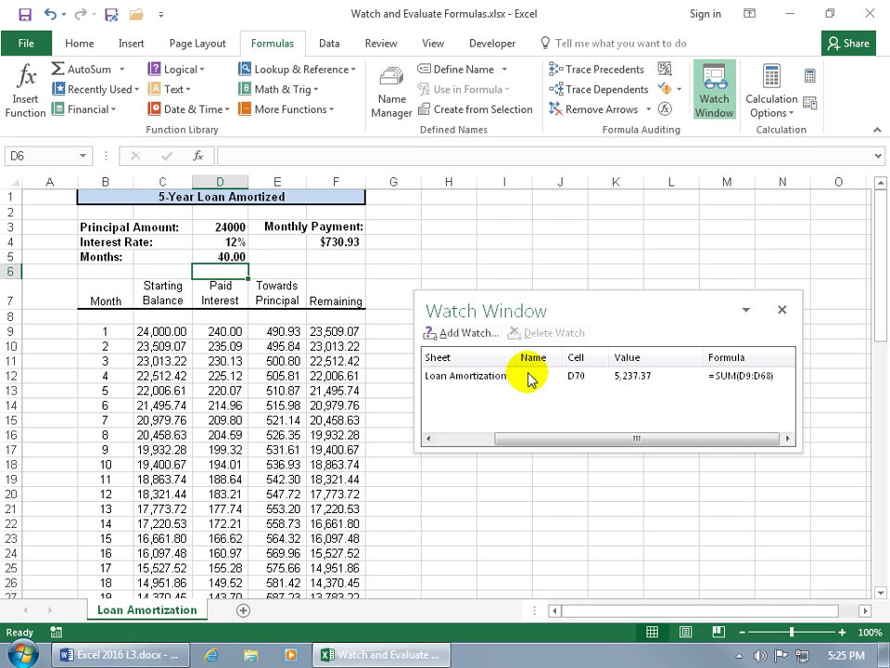
double_click(487, 377)
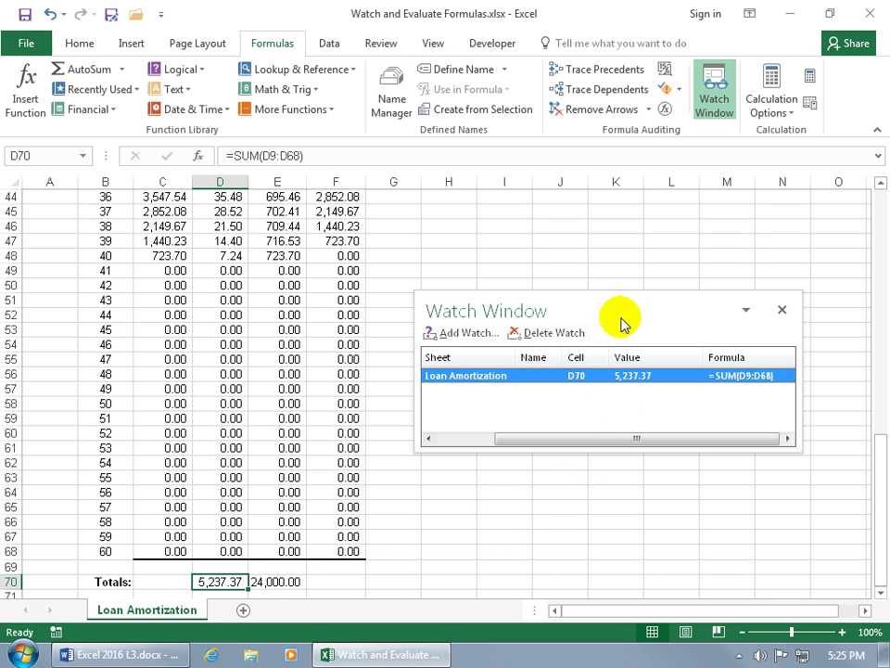
- Dock the Watch Window above the formula bar and float it again, closing and reopening it
left_click_drag(621, 322, 567, 144)
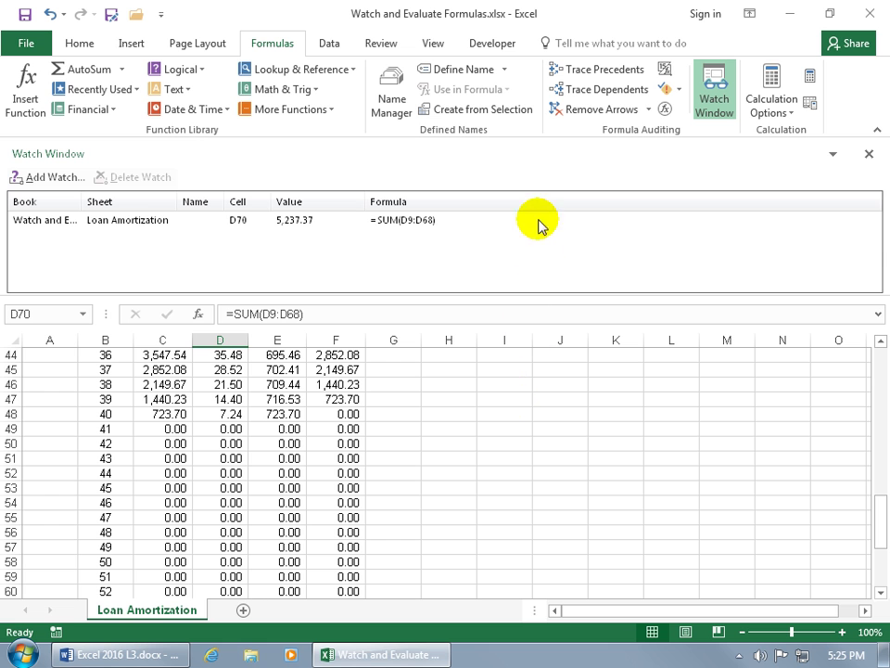
left_click_drag(568, 293, 640, 305)
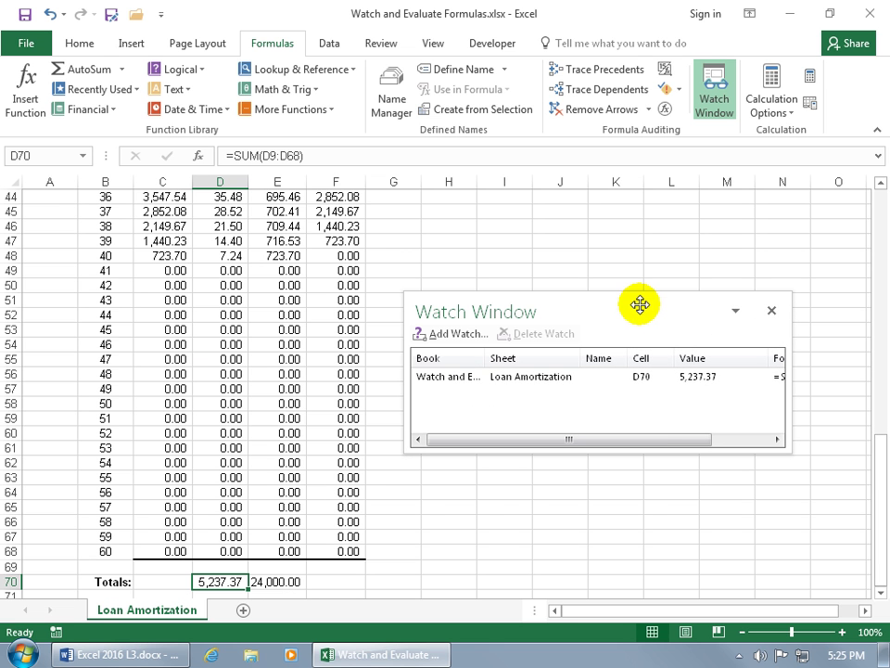
left_click(770, 311)
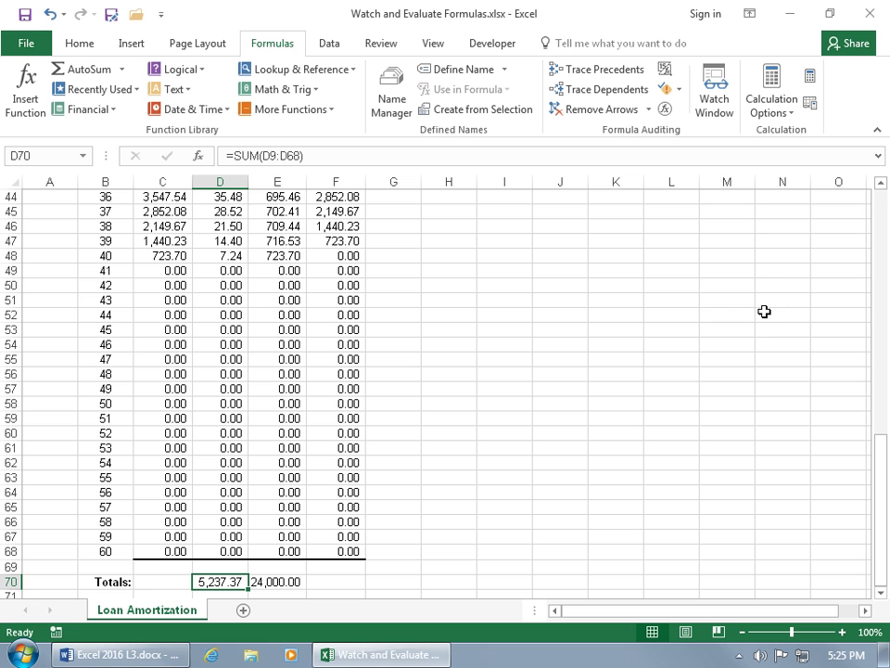
left_click(716, 92)
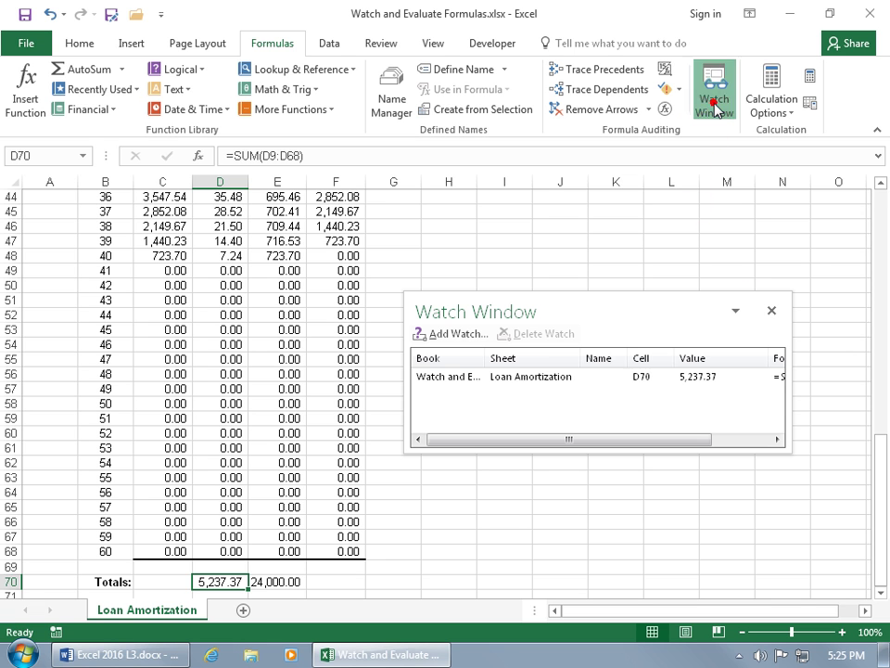
- Select the D70 watch entry, add a new blank worksheet, and return to the Loan Amortization sheet
left_click(512, 380)
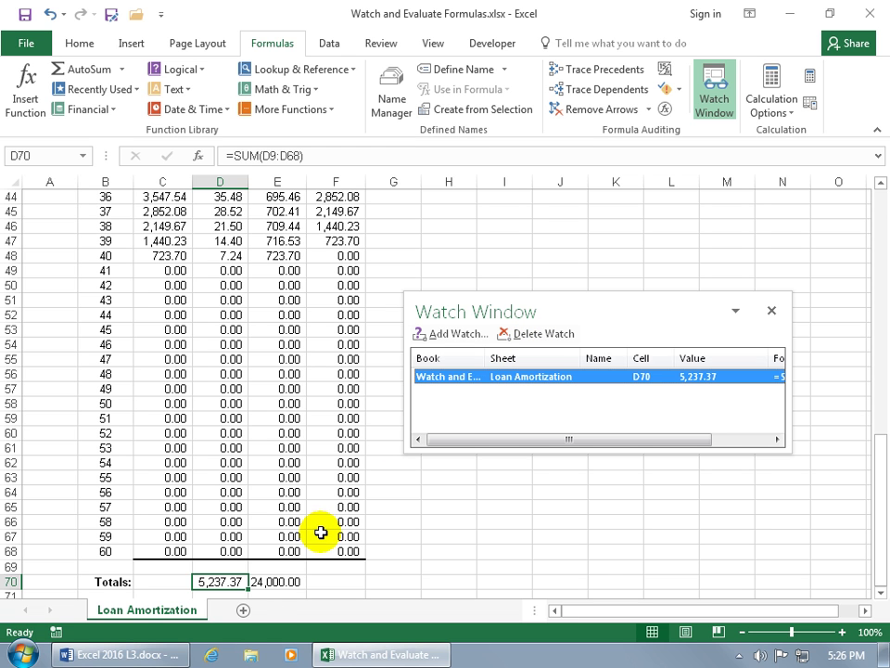
left_click(243, 610)
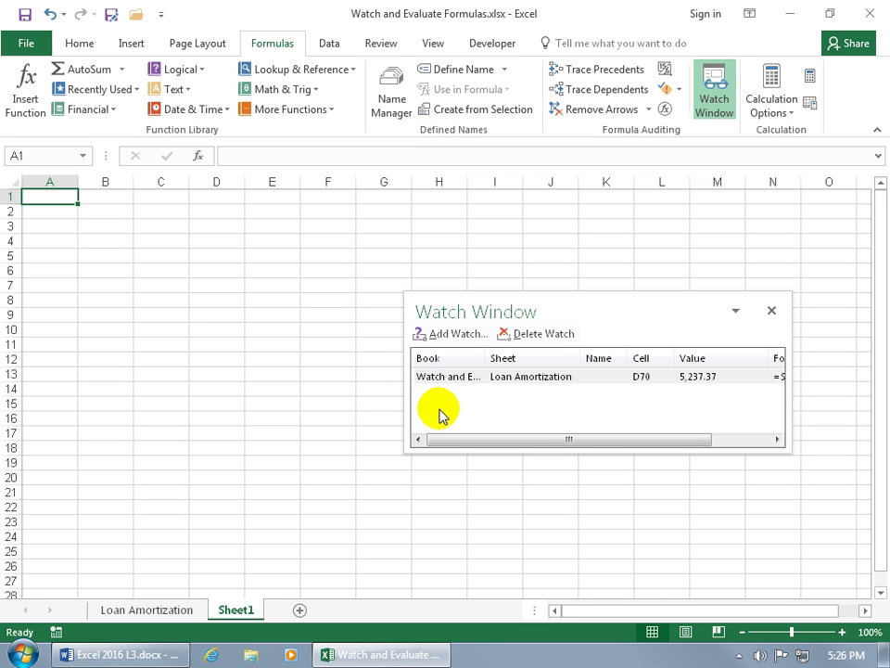
left_click(179, 611)
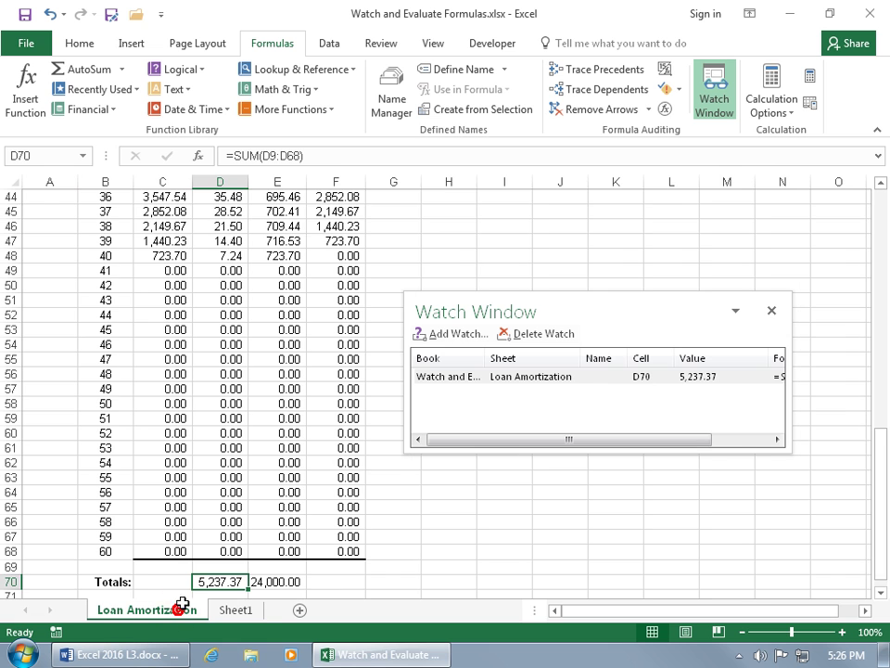
- Delete the watch on cell D70 and close the Watch Window
left_click(541, 376)
left_click(550, 334)
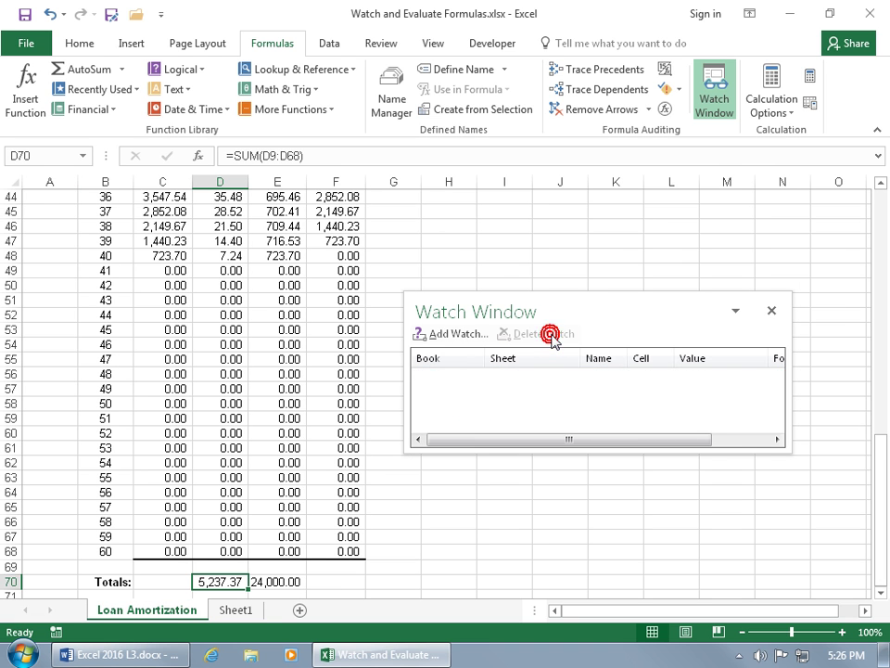
left_click(772, 310)
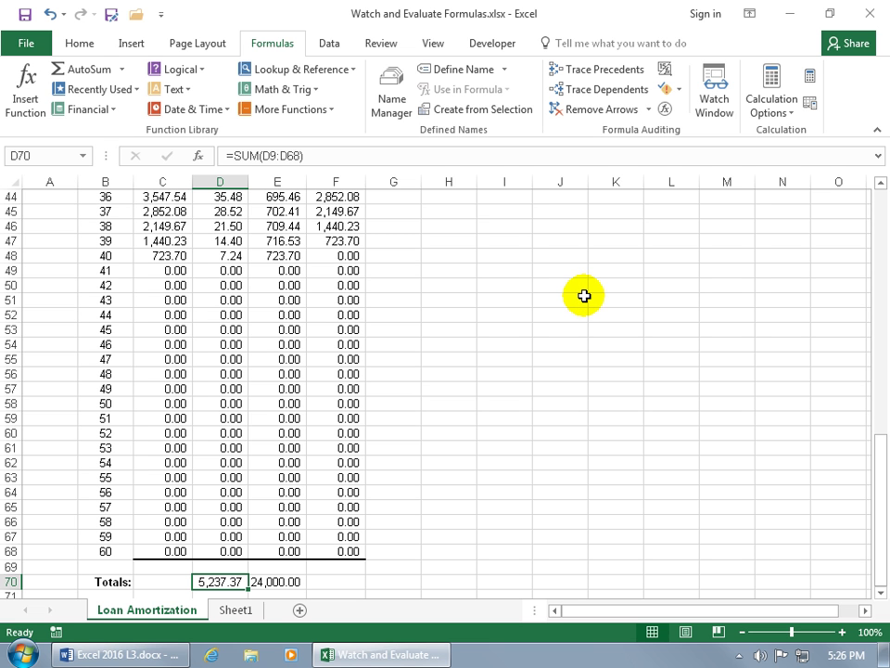
left_click_drag(880, 465, 881, 212)
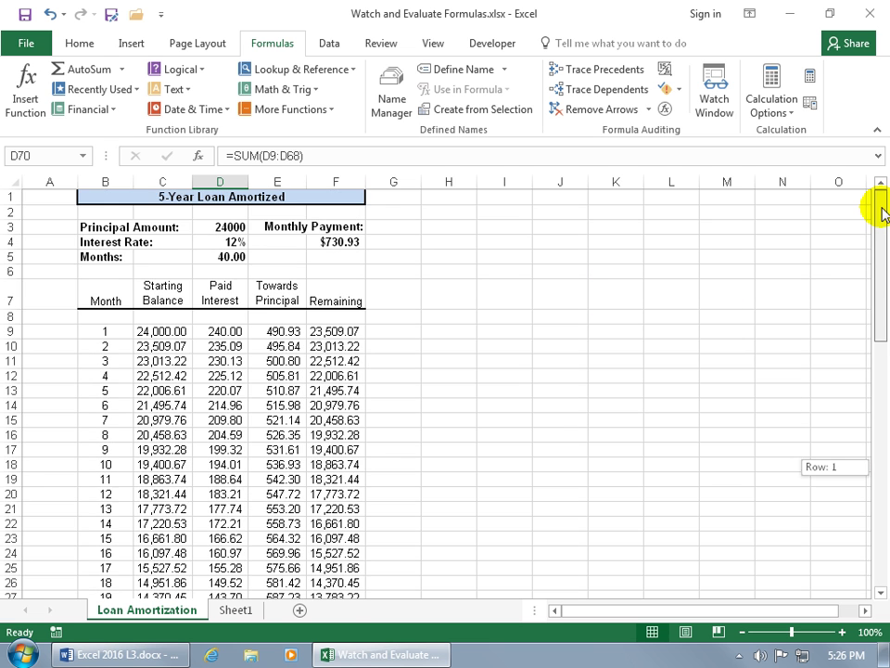
- Evaluate the Monthly Payment formula in F4 part by part through to its final result, and restart the evaluation
left_click(347, 242)
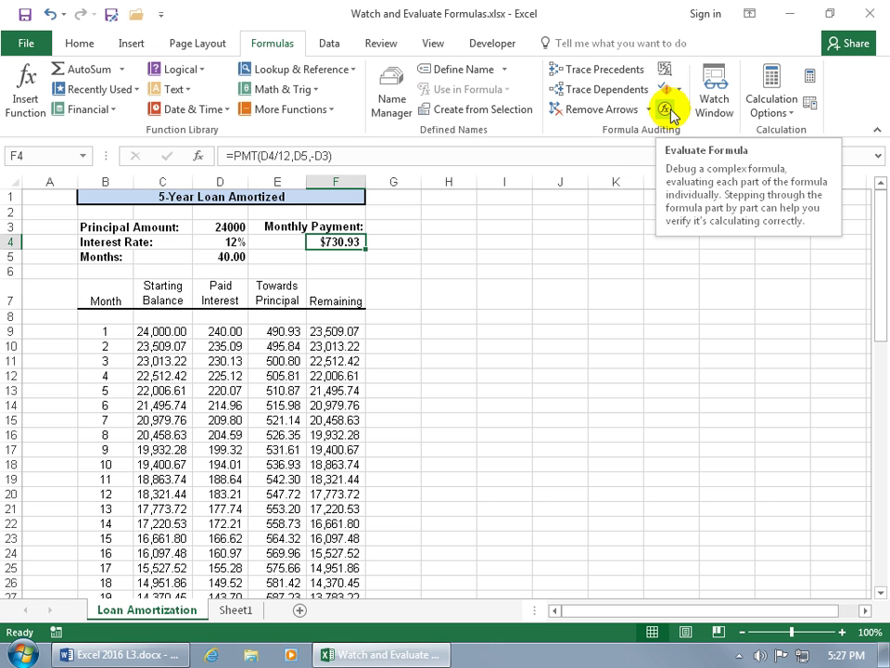
left_click(666, 111)
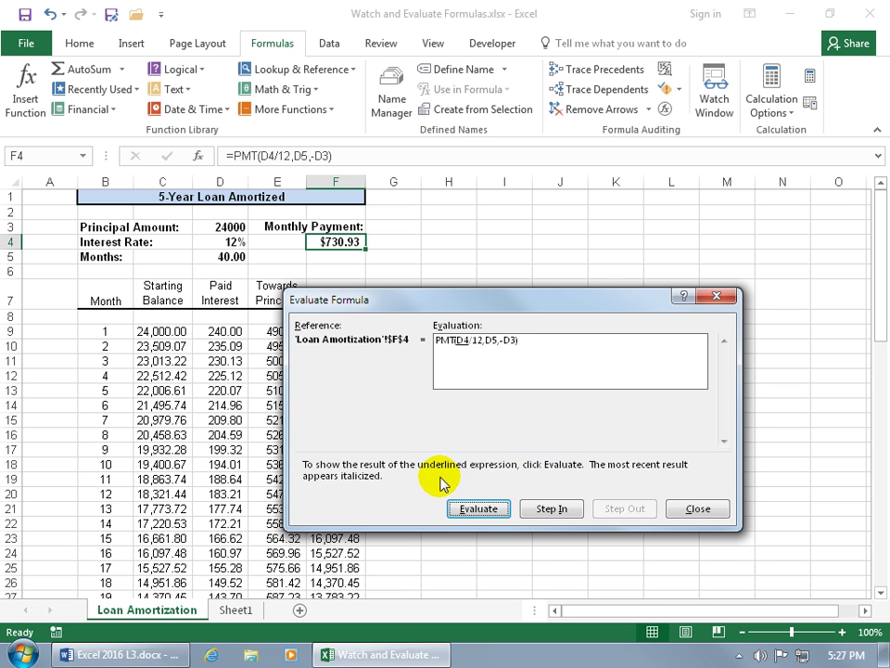
left_click(473, 509)
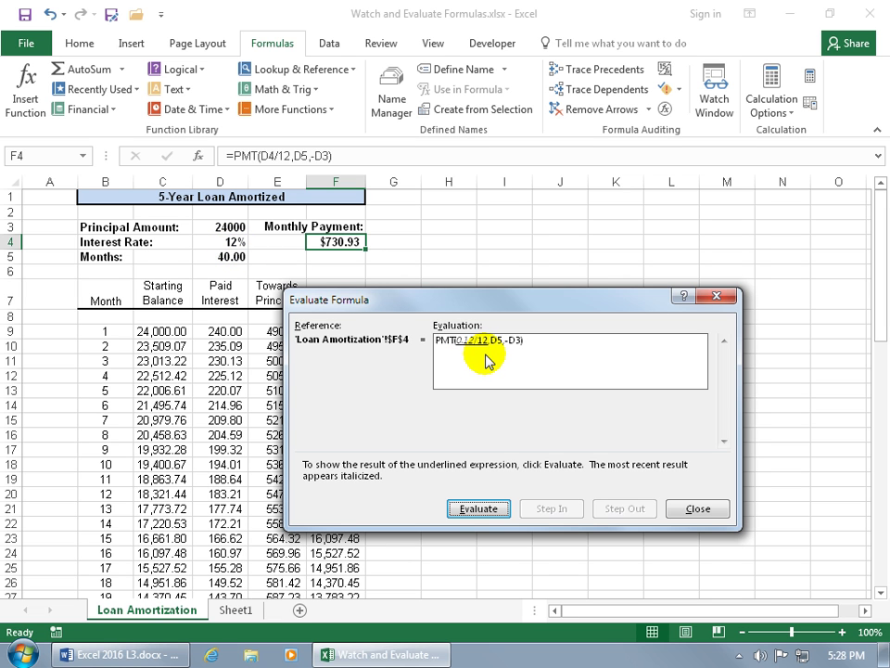
left_click(481, 510)
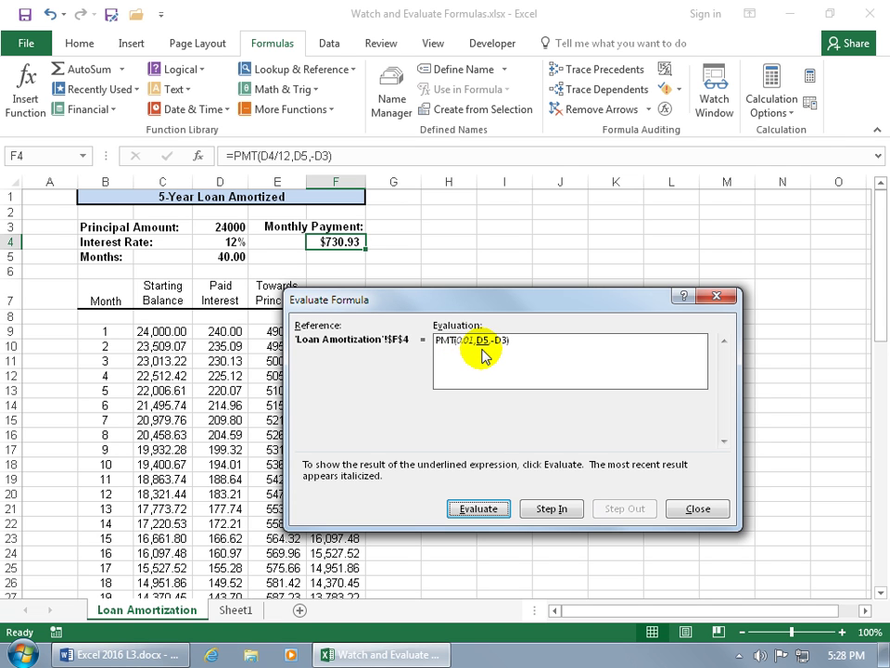
left_click(479, 509)
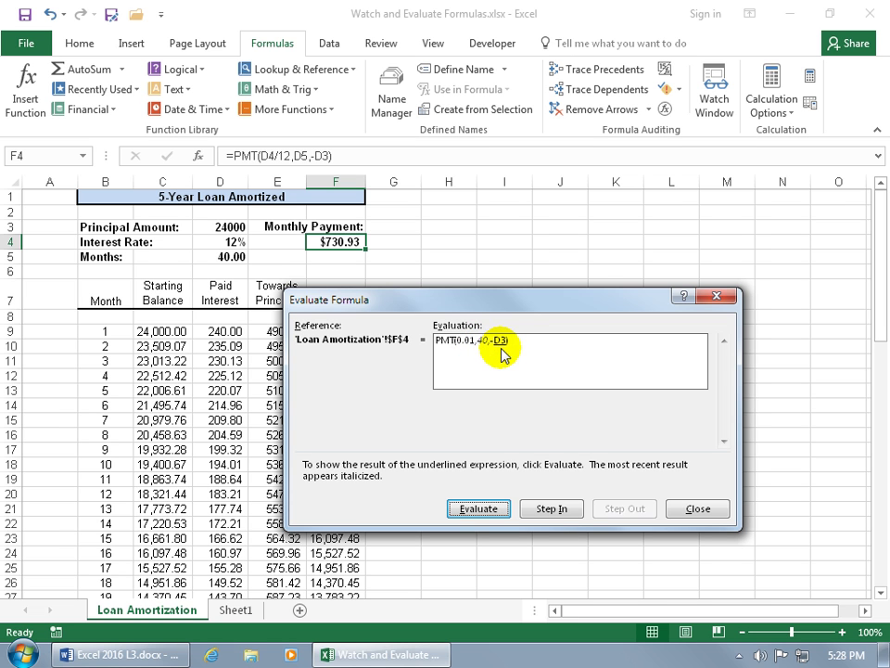
left_click(490, 511)
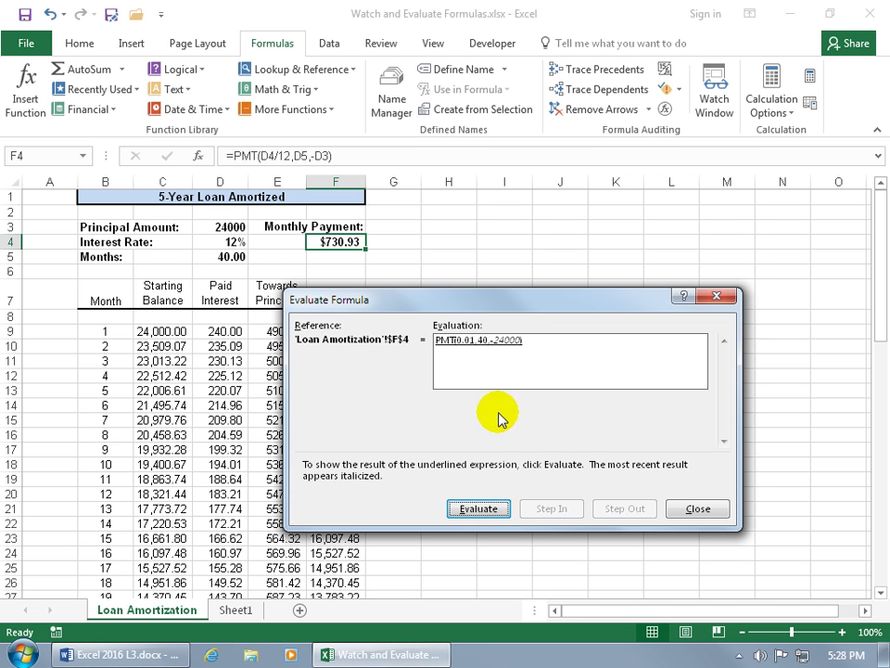
left_click(483, 509)
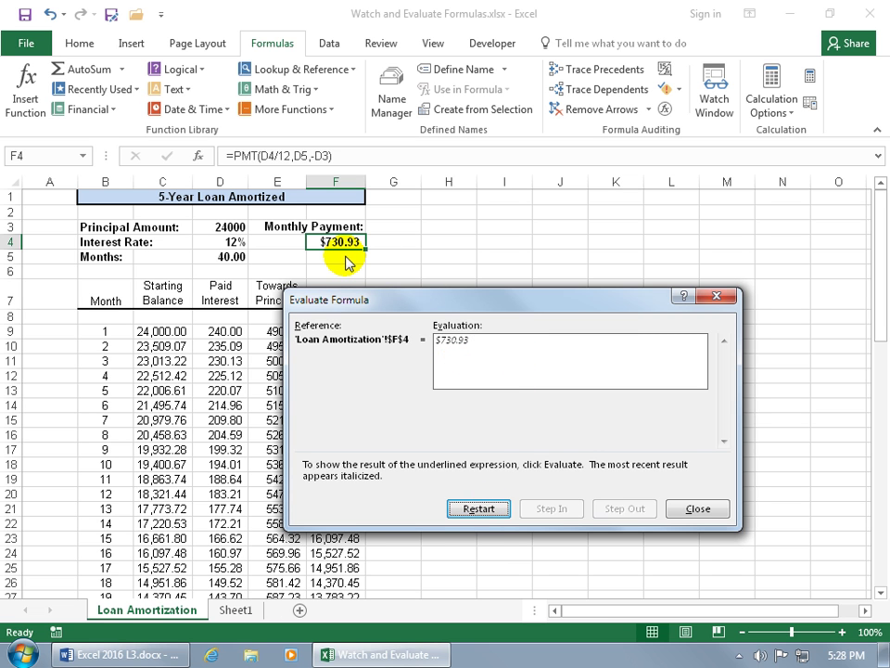
left_click(478, 508)
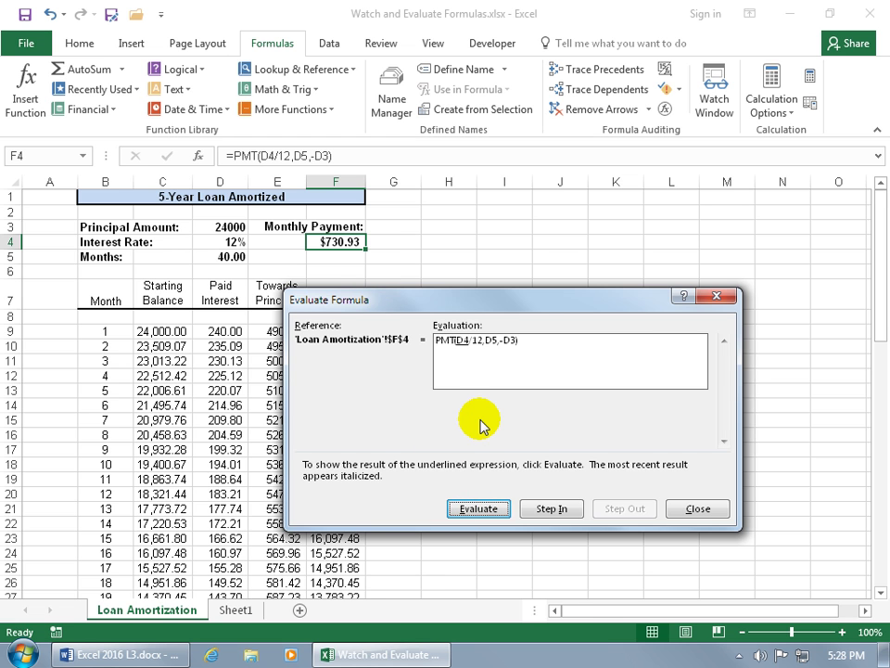